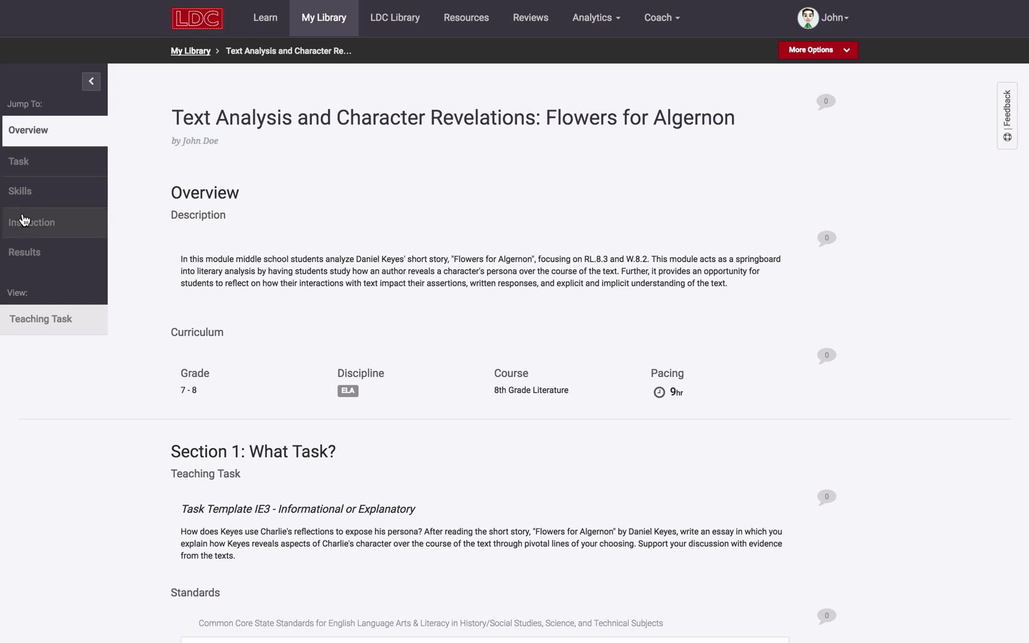
# - Look through the Flowers for Algernon module's Task, Instruction and Overview sections and its peer review options
pyautogui.click(17, 167)
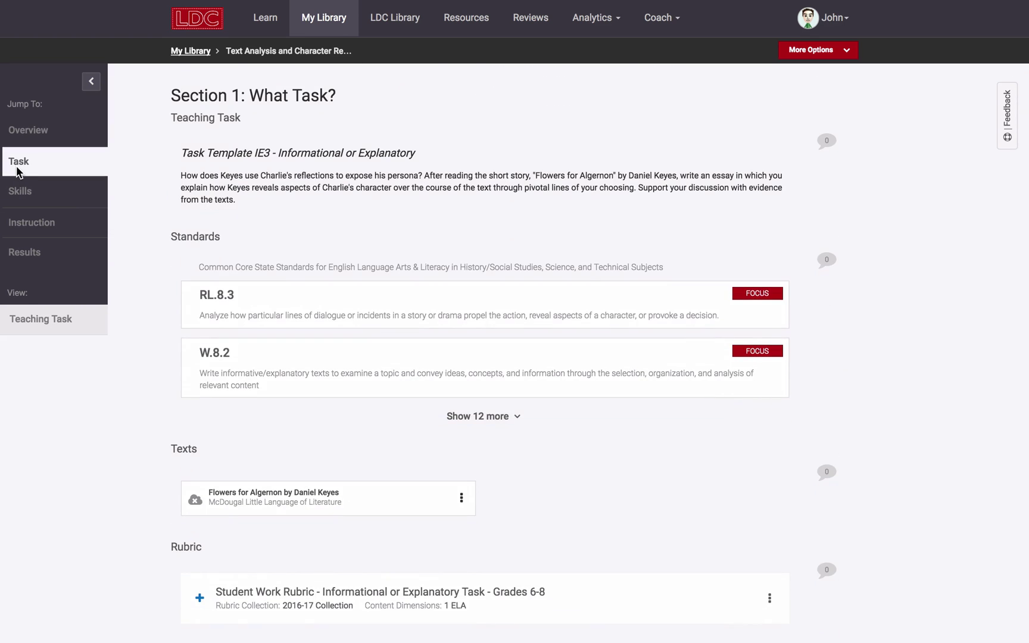
pyautogui.click(20, 222)
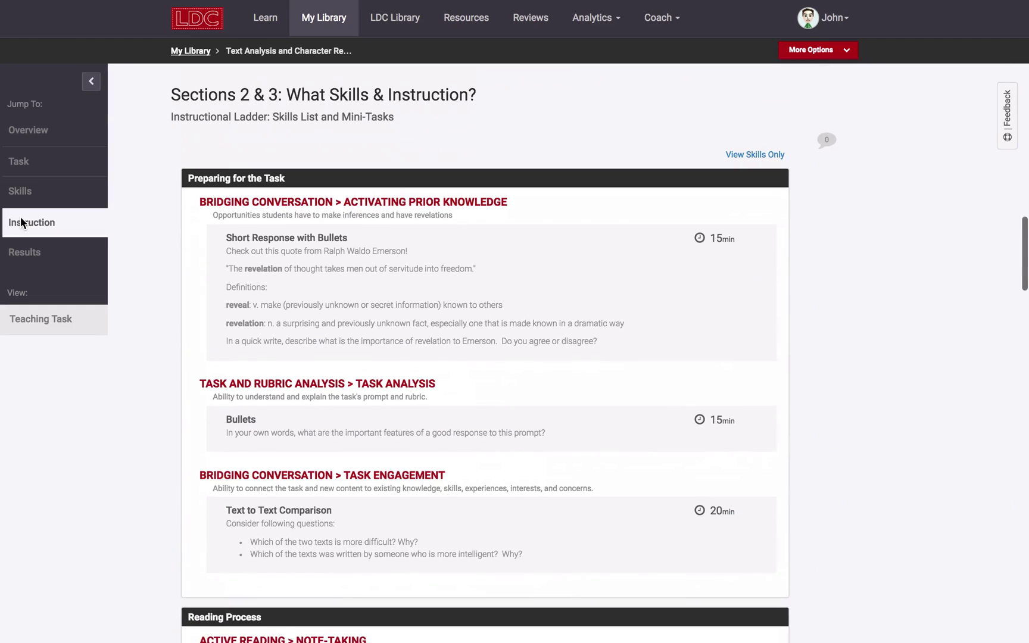
pyautogui.click(19, 169)
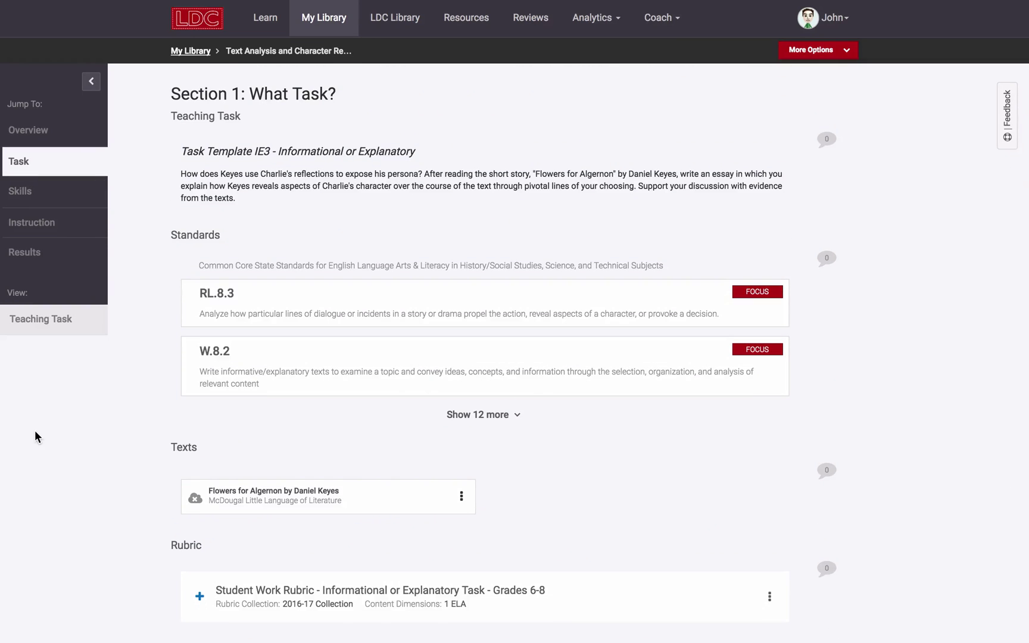
pyautogui.scroll(5, 35, 431)
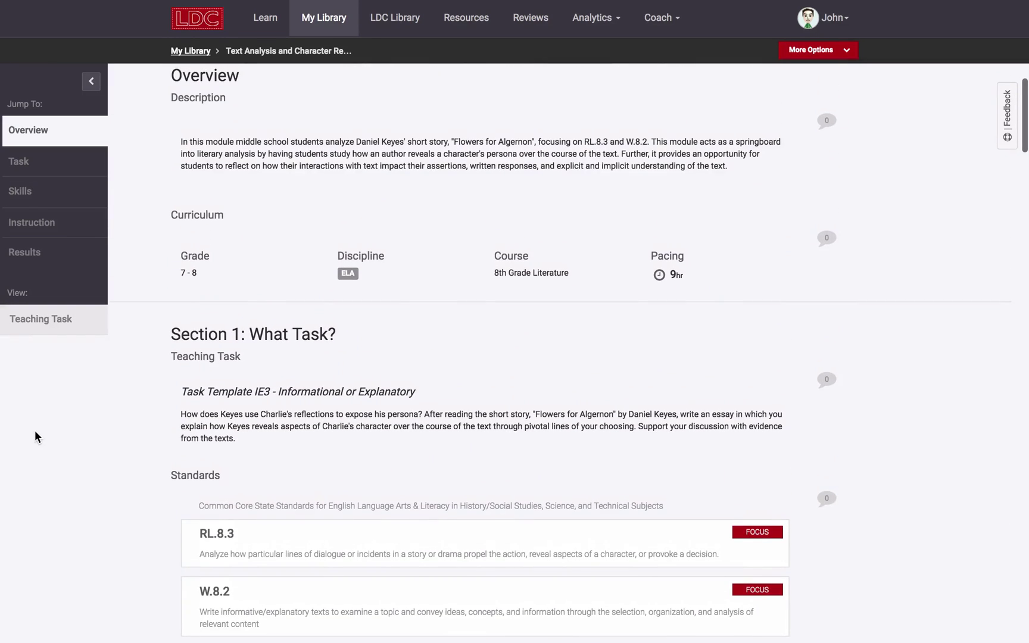
pyautogui.scroll(2, 34, 430)
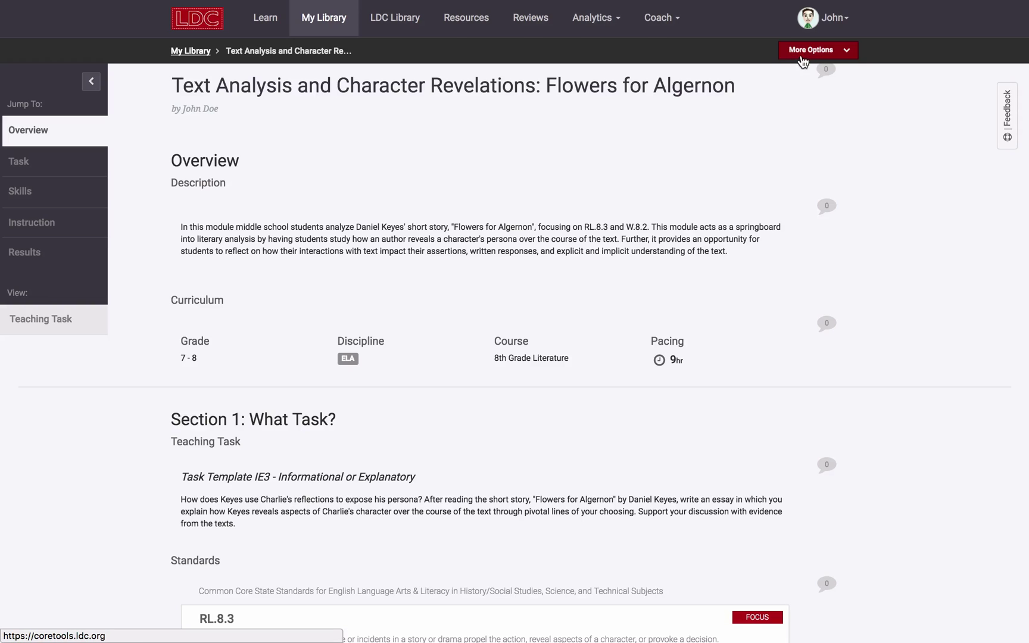
pyautogui.click(801, 61)
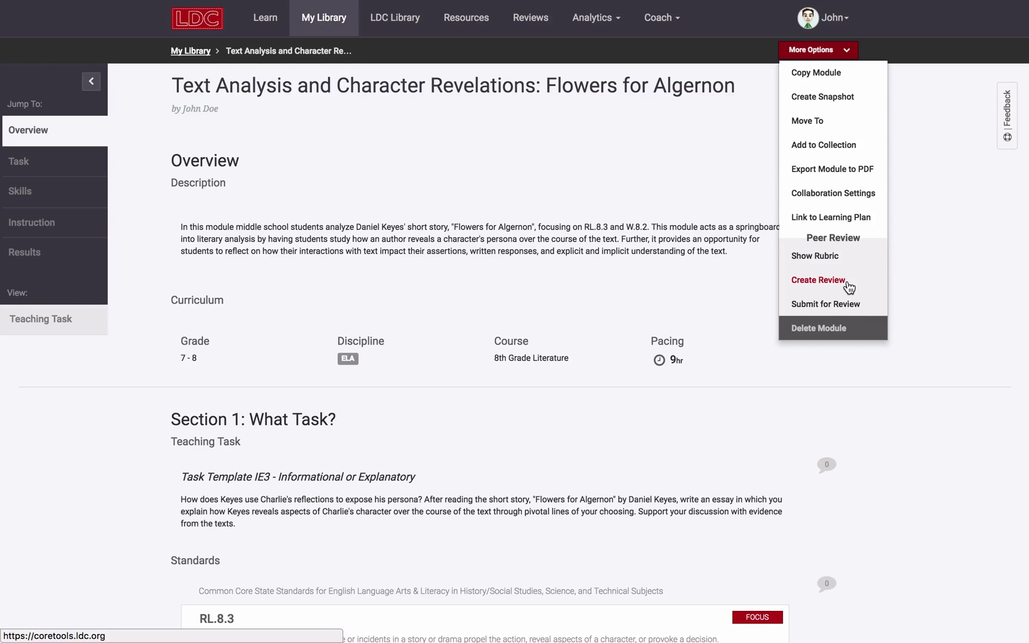
pyautogui.click(852, 310)
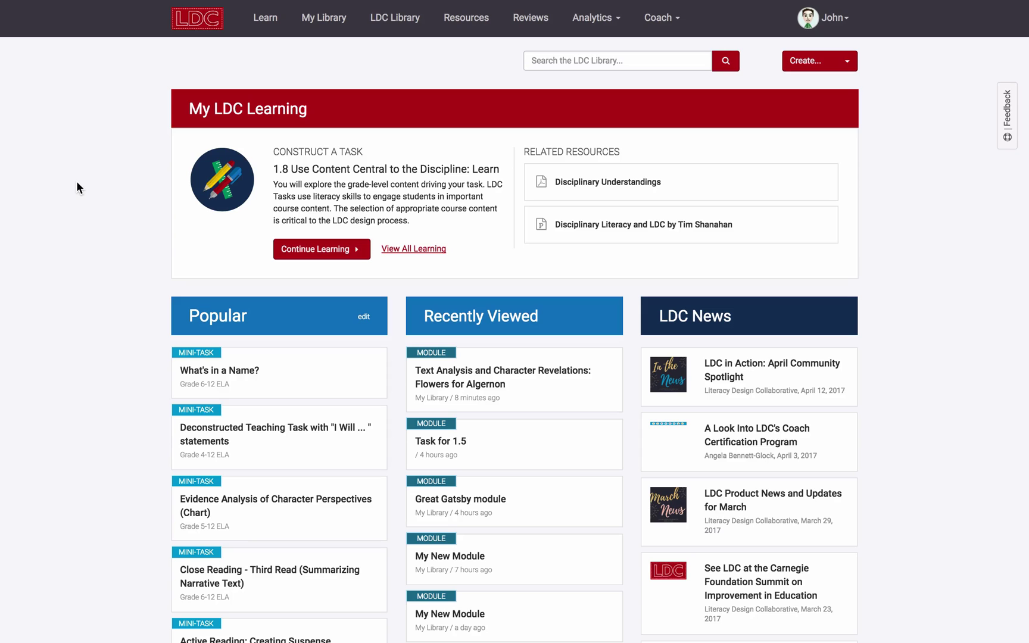
# - Open the Practice page of course block 1.10 Assess Task Quality in the Construct a Task learning plan
pyautogui.click(265, 17)
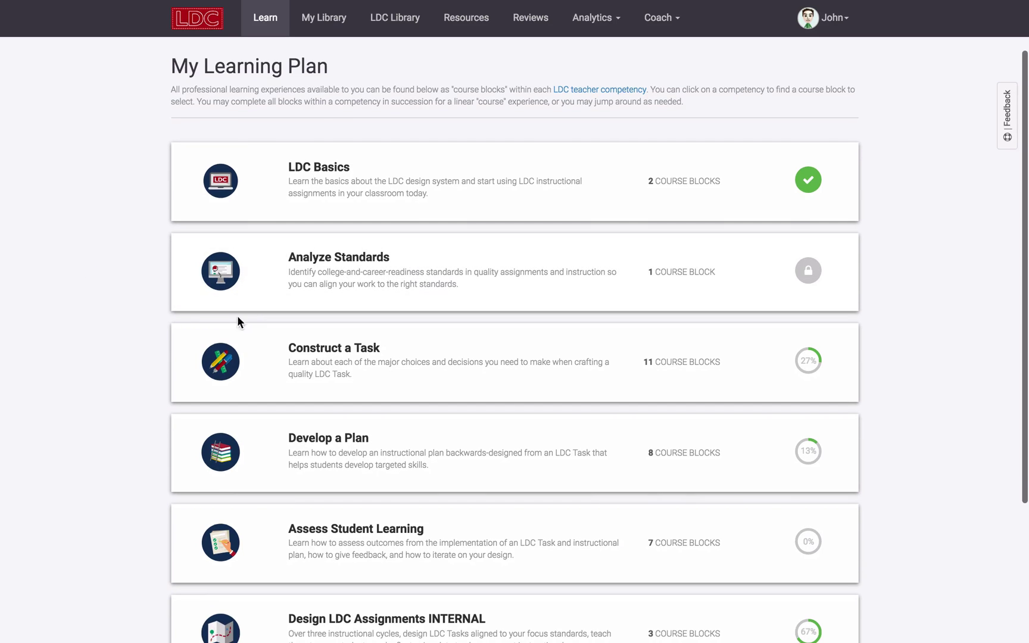
pyautogui.click(275, 358)
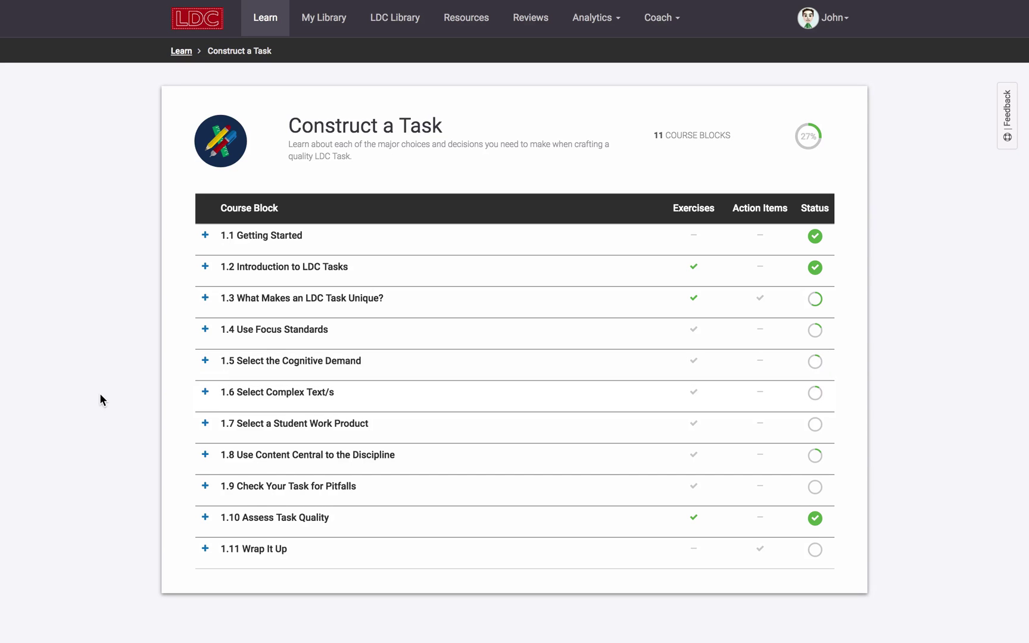
pyautogui.scroll(-2, 99, 400)
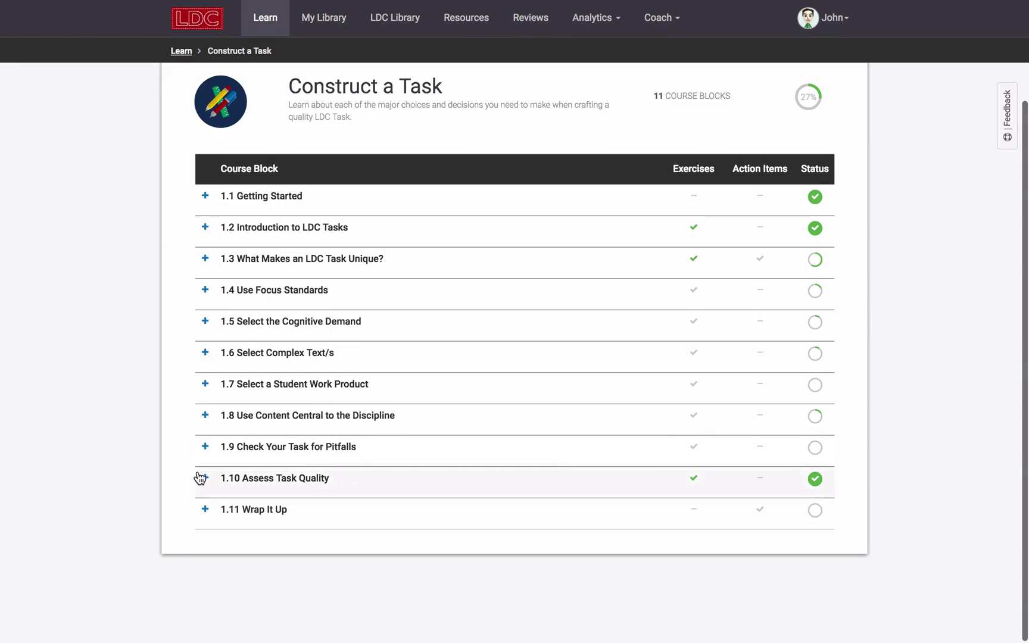
pyautogui.click(197, 479)
pyautogui.scroll(-3, 149, 477)
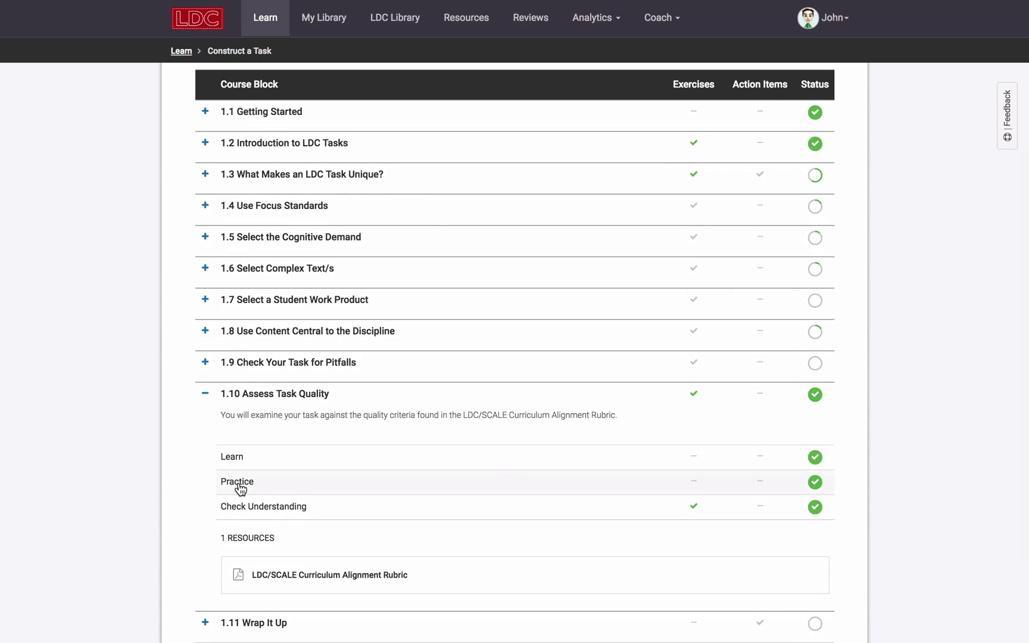
pyautogui.click(238, 486)
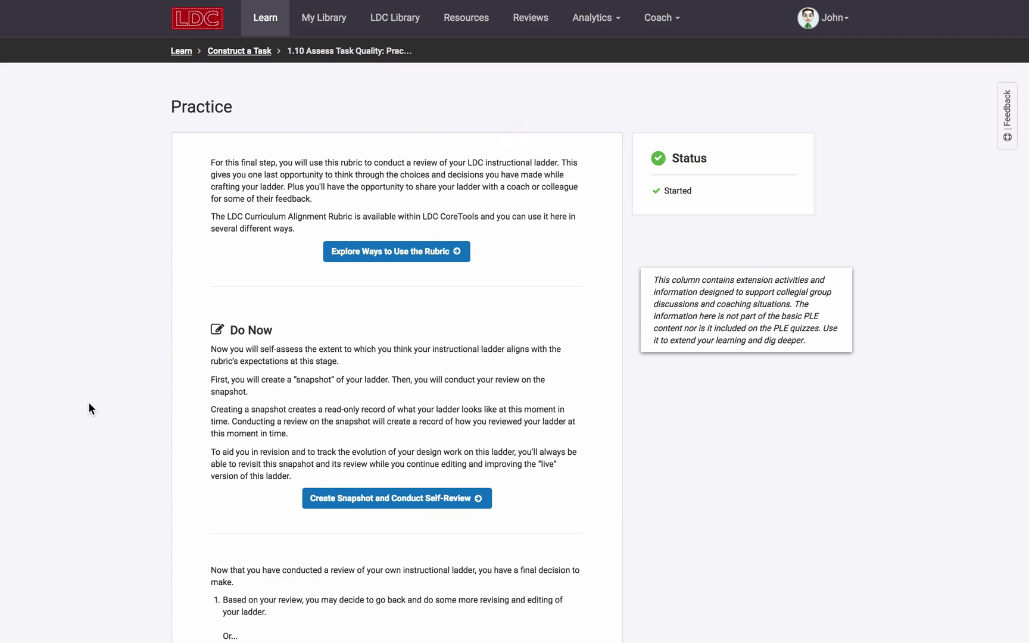
# - Show the directions for creating a snapshot and conducting a self-review, and open the module linked in them
pyautogui.scroll(-1, 89, 409)
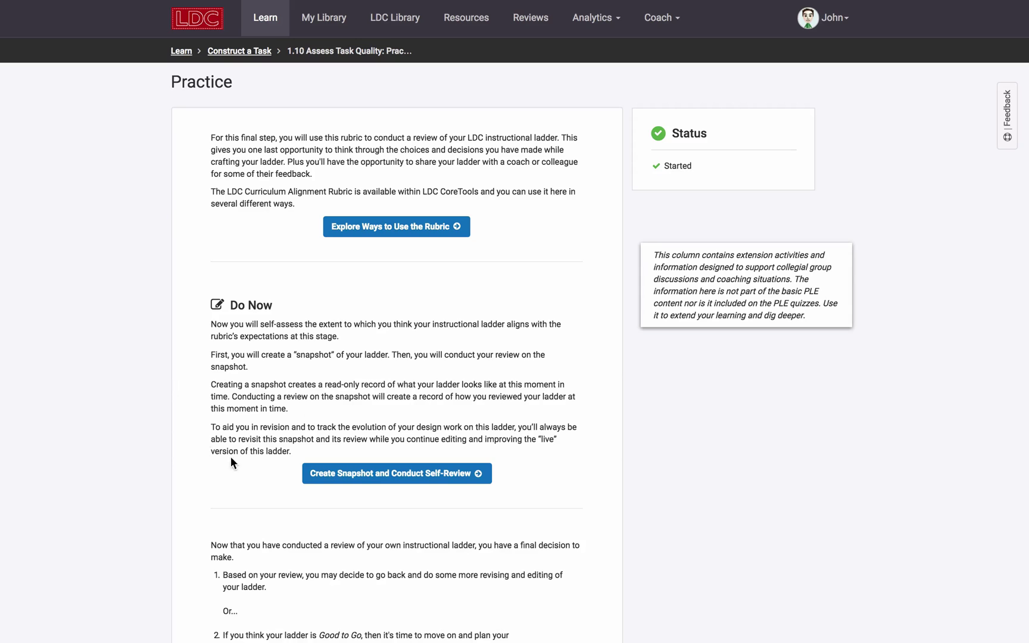
pyautogui.click(361, 474)
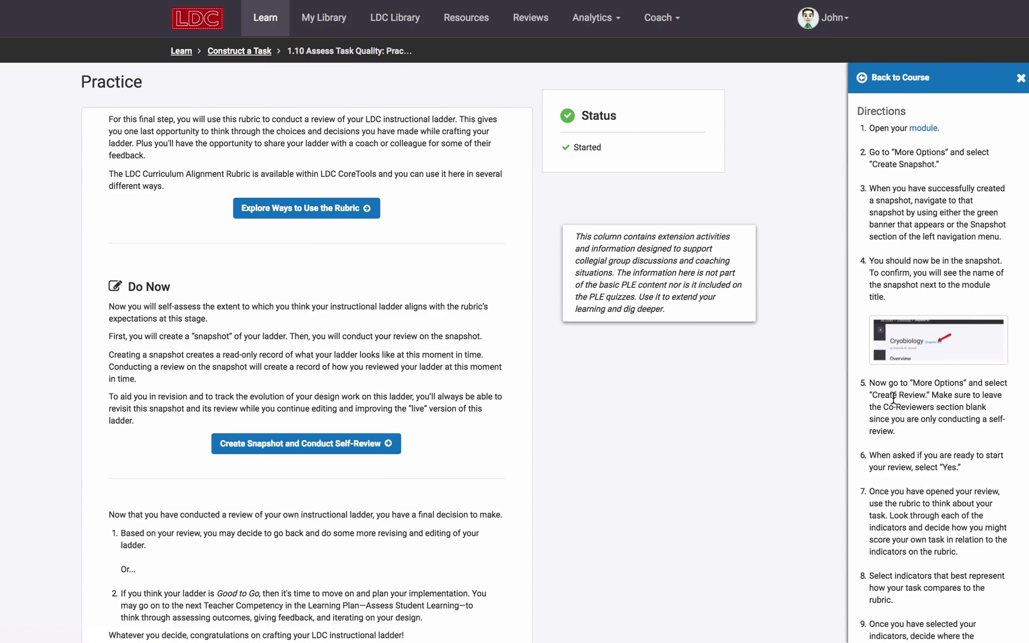
pyautogui.click(930, 129)
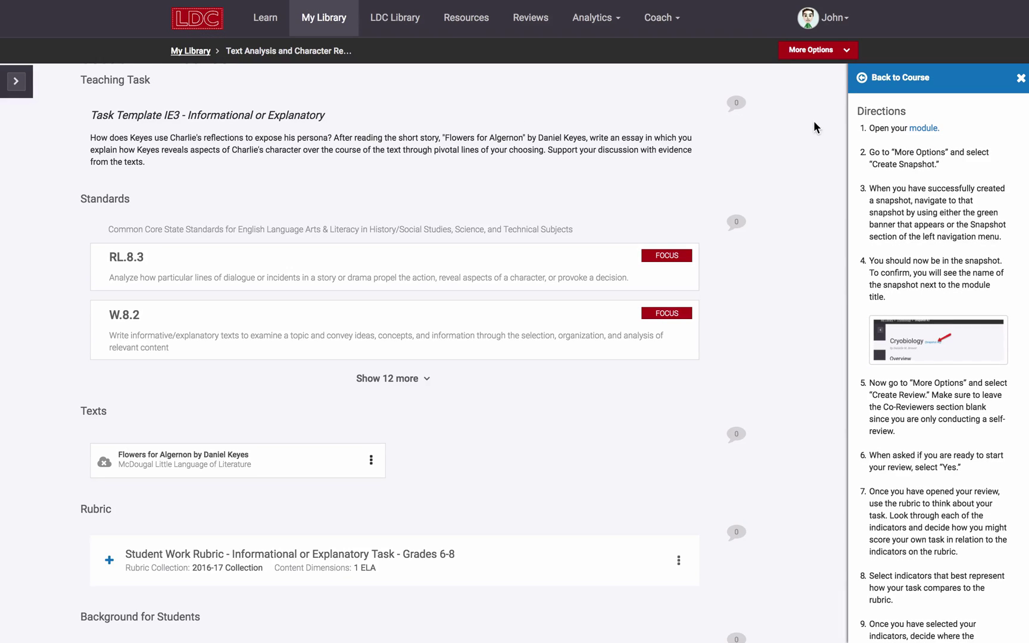
pyautogui.scroll(-5, 930, 154)
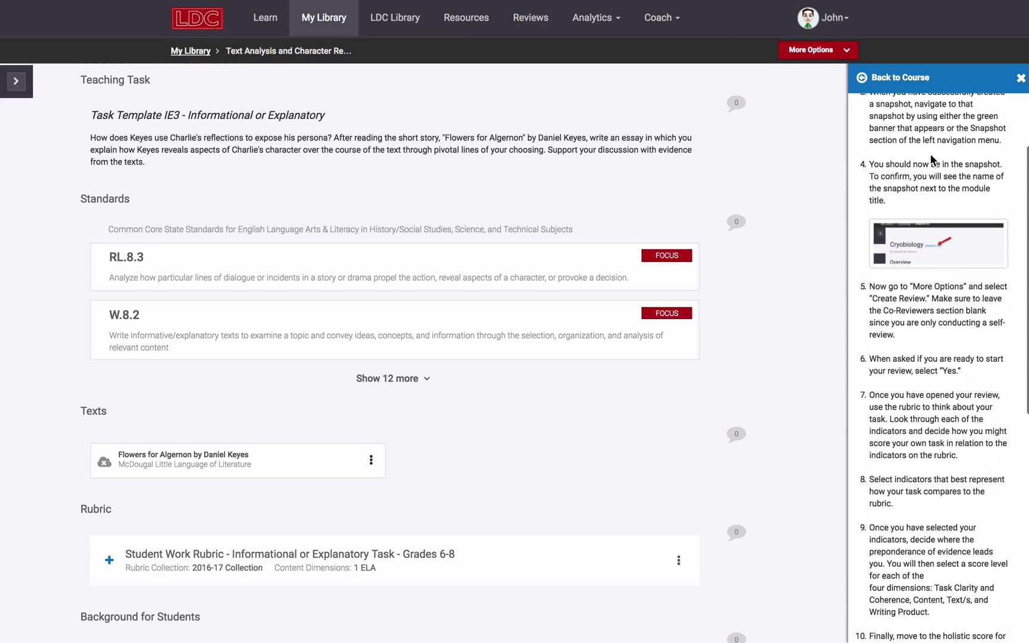
# - Create and start a review of the module's live version without adding any co-reviewers
pyautogui.click(811, 52)
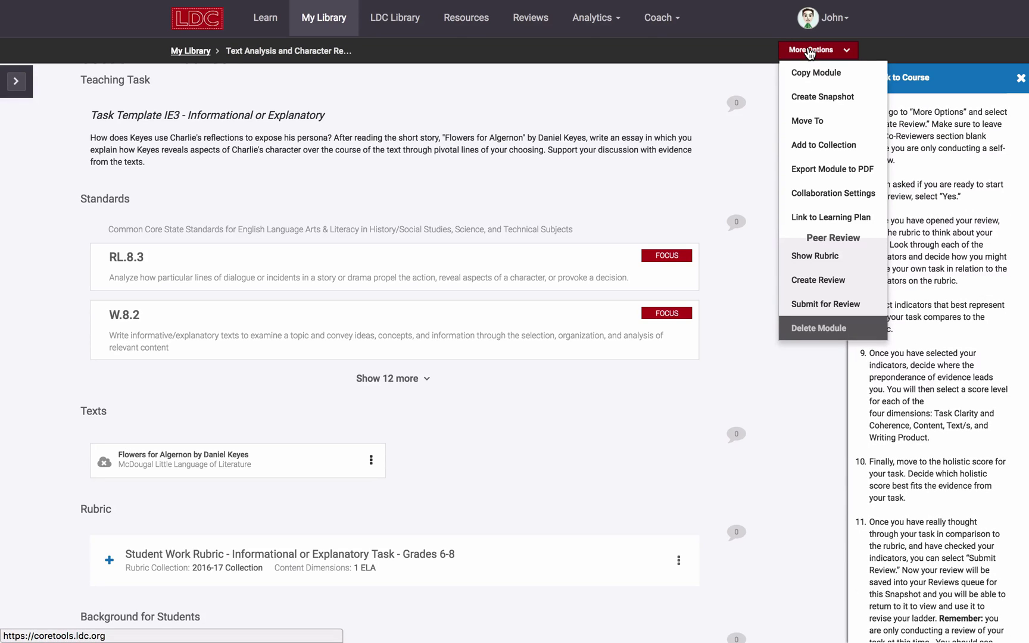
pyautogui.click(819, 280)
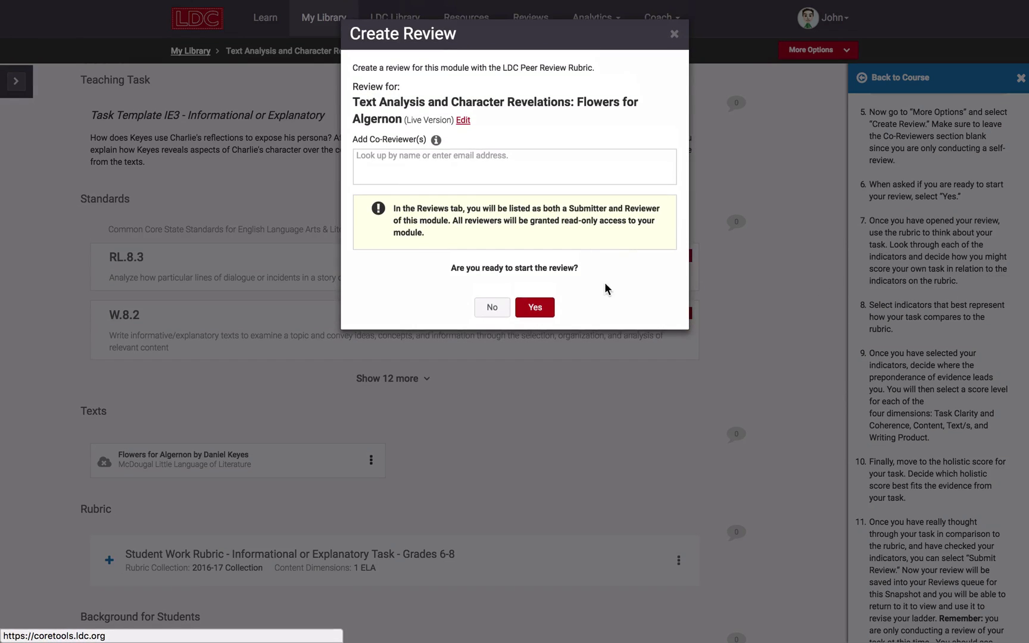
pyautogui.click(534, 309)
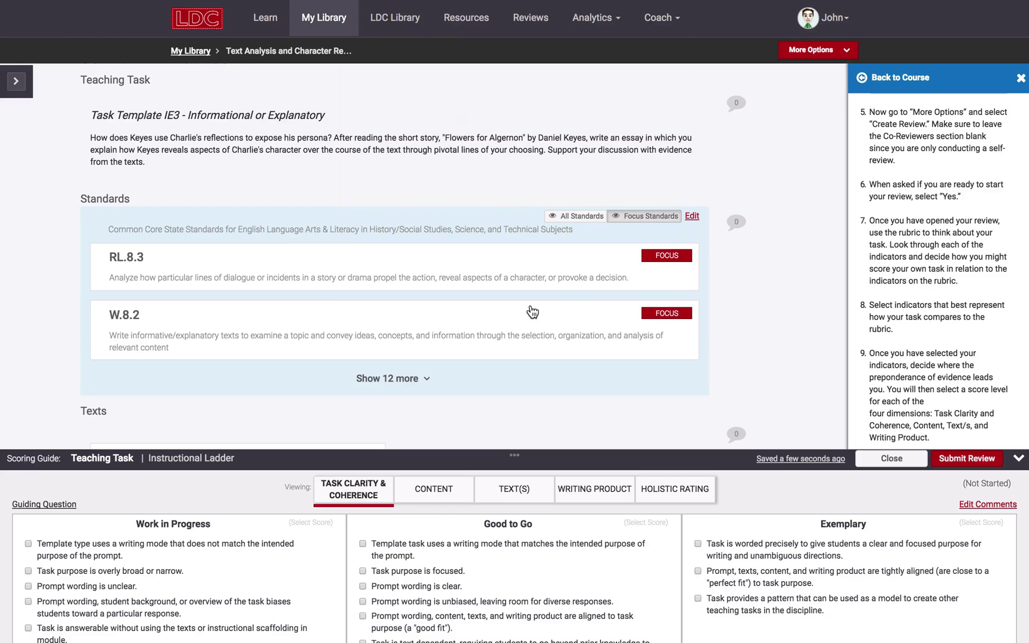
# - Enlarge the scoring guide area and compare its Teaching Task and Instructional Ladder rubrics
pyautogui.moveTo(515, 455); pyautogui.dragTo(513, 356)
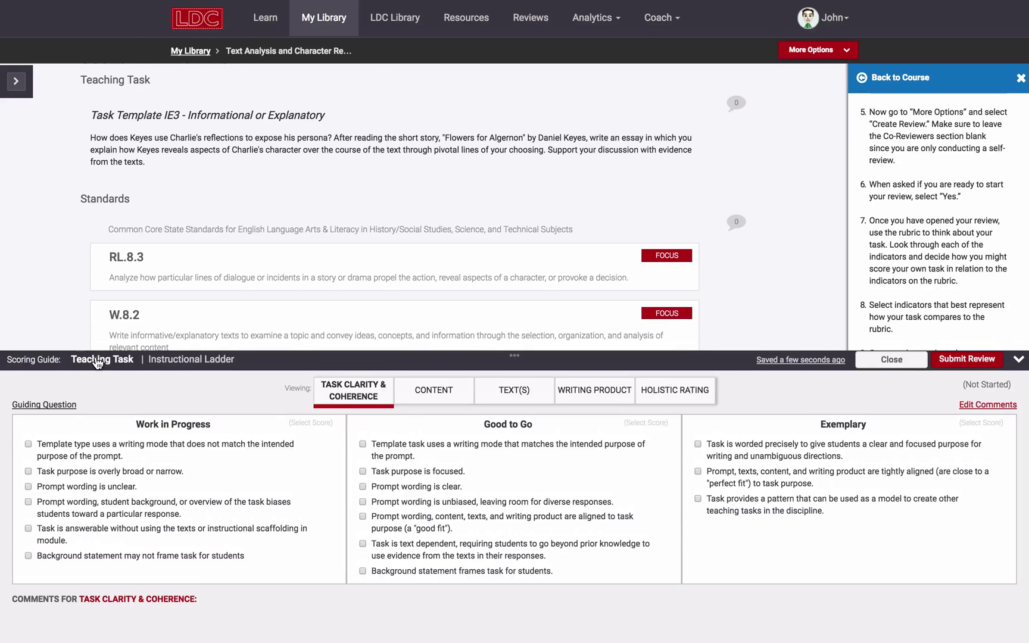
pyautogui.click(153, 361)
pyautogui.click(111, 360)
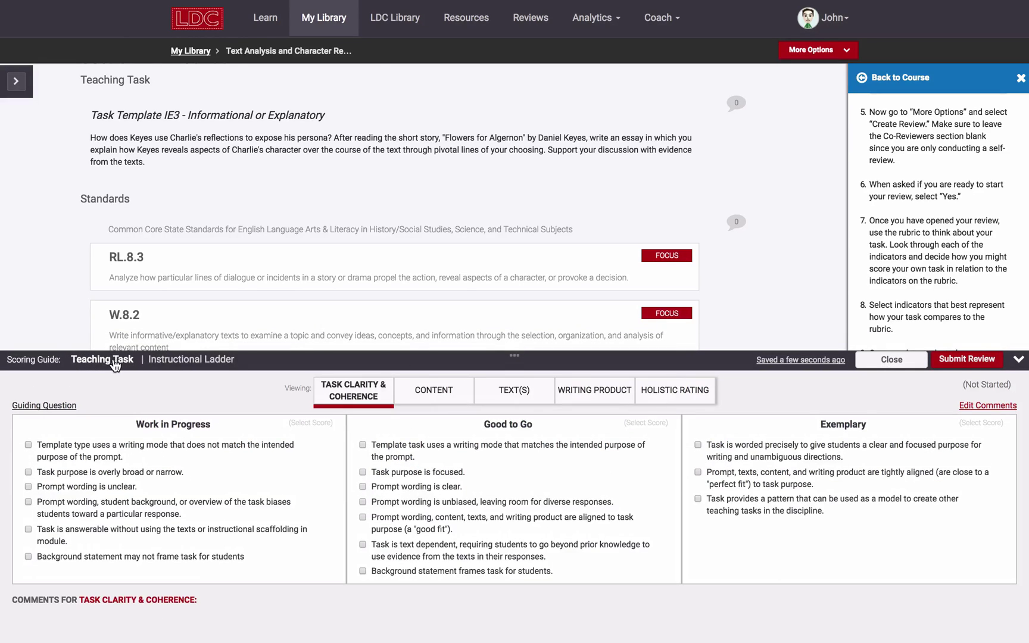
pyautogui.click(176, 361)
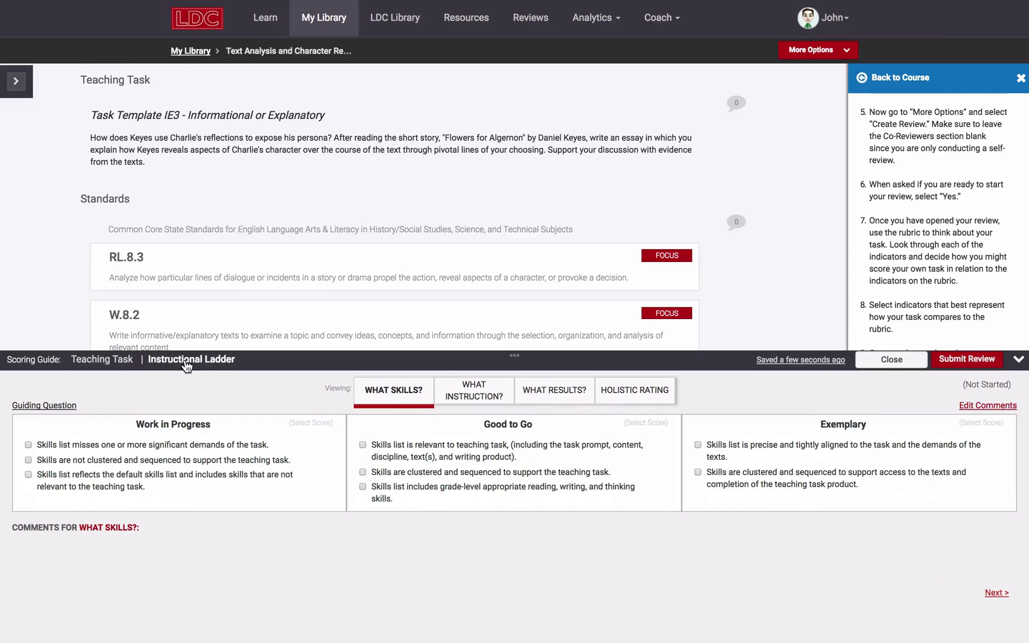
pyautogui.click(106, 361)
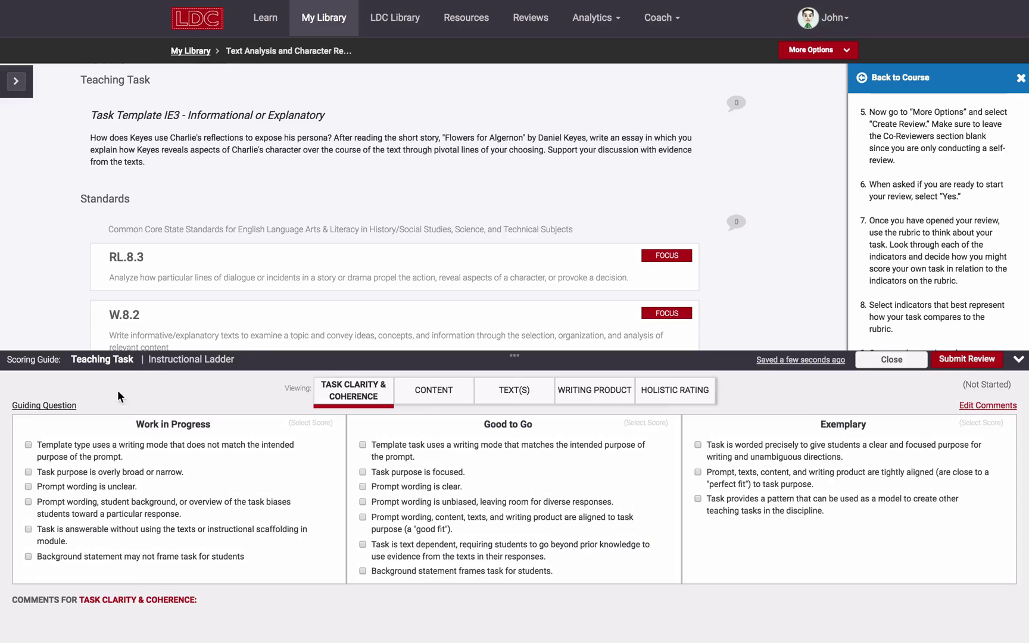
pyautogui.moveTo(275, 360); pyautogui.dragTo(270, 392)
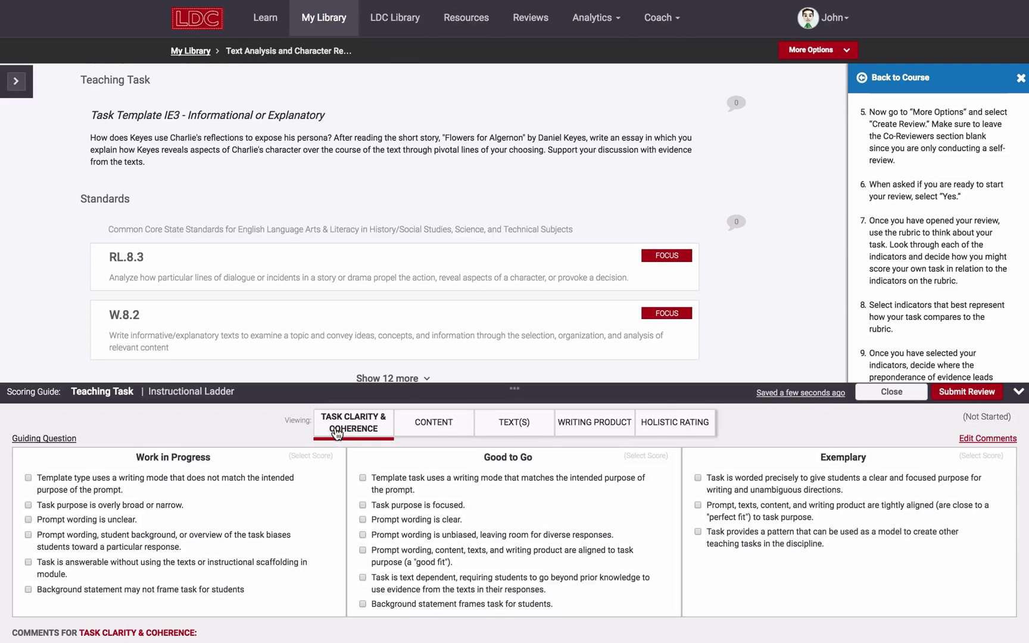
# - Examine the scoring dimensions of the Teaching Task rubric and the Instructional Ladder rubric, through Holistic Rating in each
pyautogui.click(453, 422)
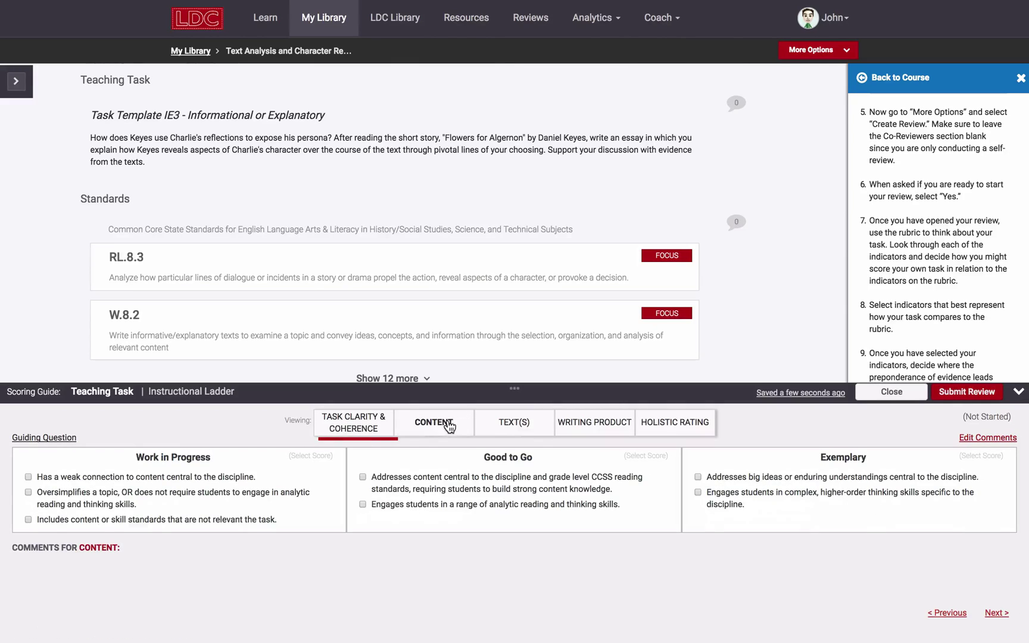
pyautogui.click(513, 435)
pyautogui.click(580, 434)
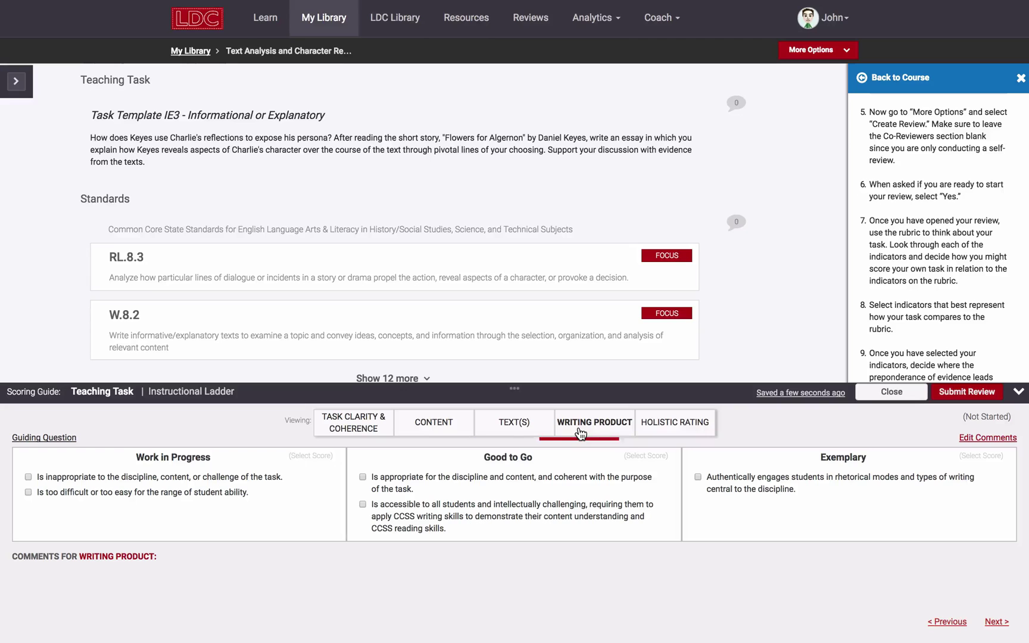
pyautogui.click(652, 431)
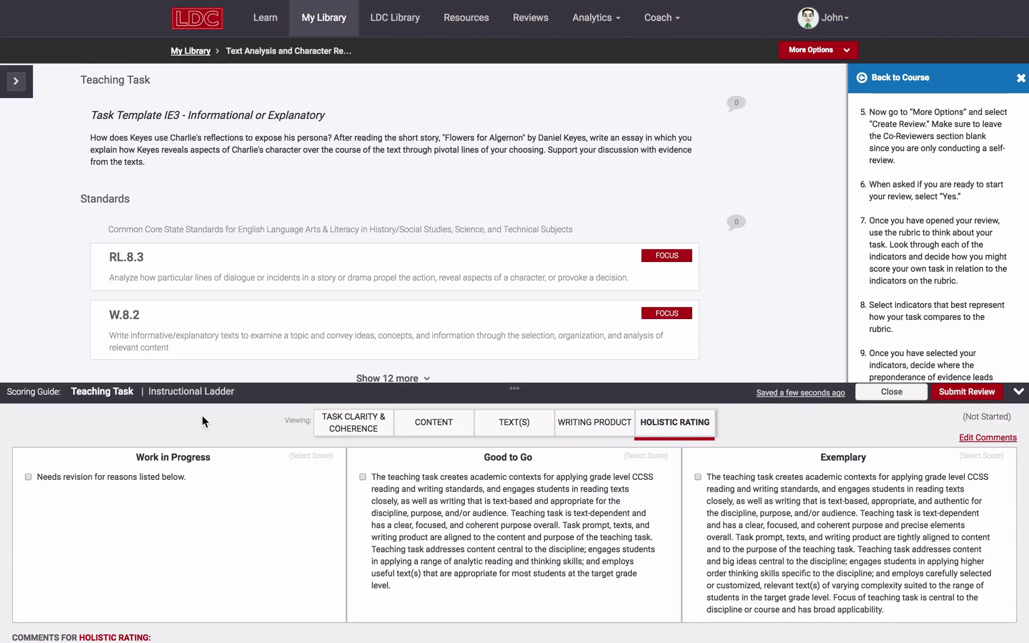
pyautogui.click(180, 393)
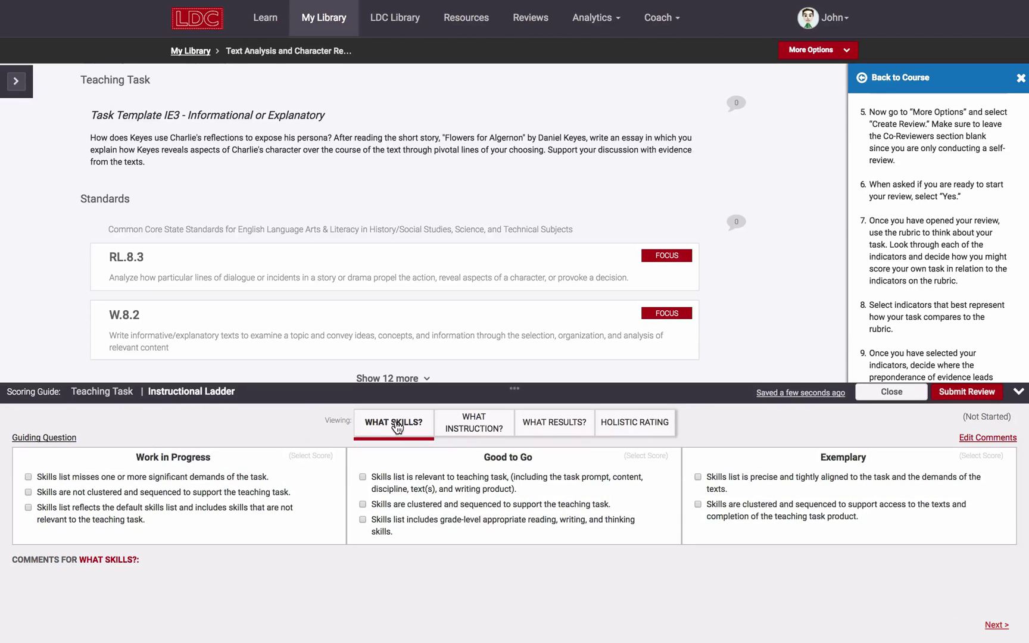
pyautogui.click(470, 439)
pyautogui.click(557, 441)
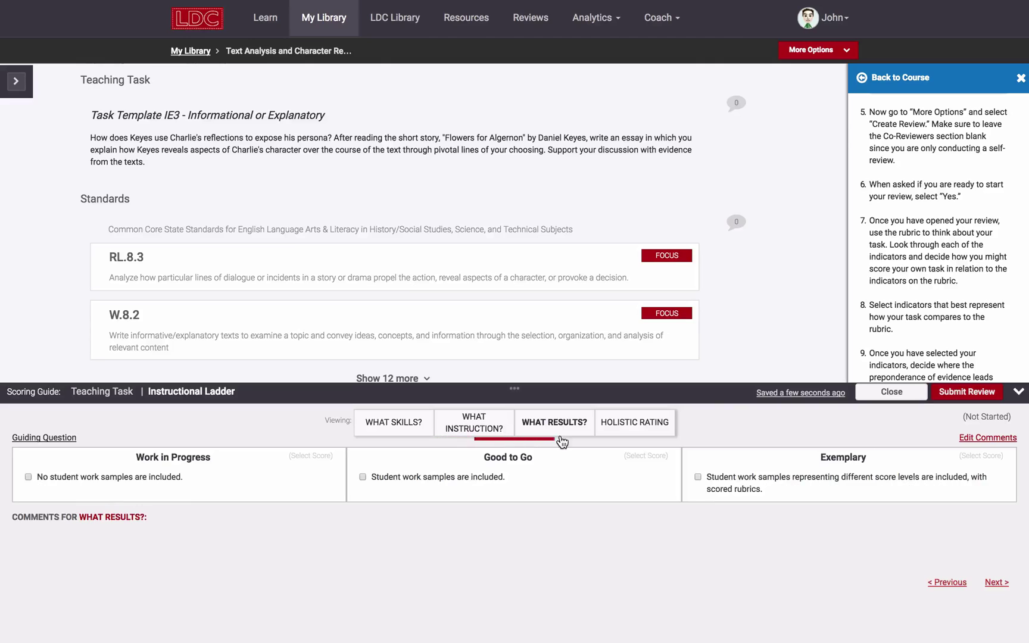
pyautogui.click(623, 428)
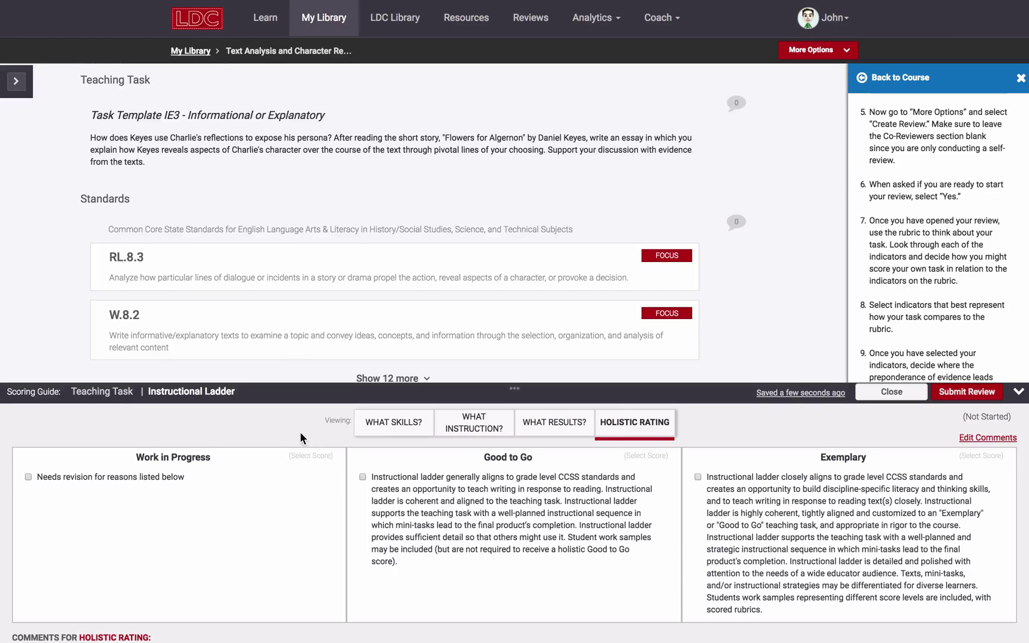
# - Under the Teaching Task's Task Clarity & Coherence, mark the Work in Progress indicators for mismatched writing mode and overly broad or narrow purpose
pyautogui.click(105, 393)
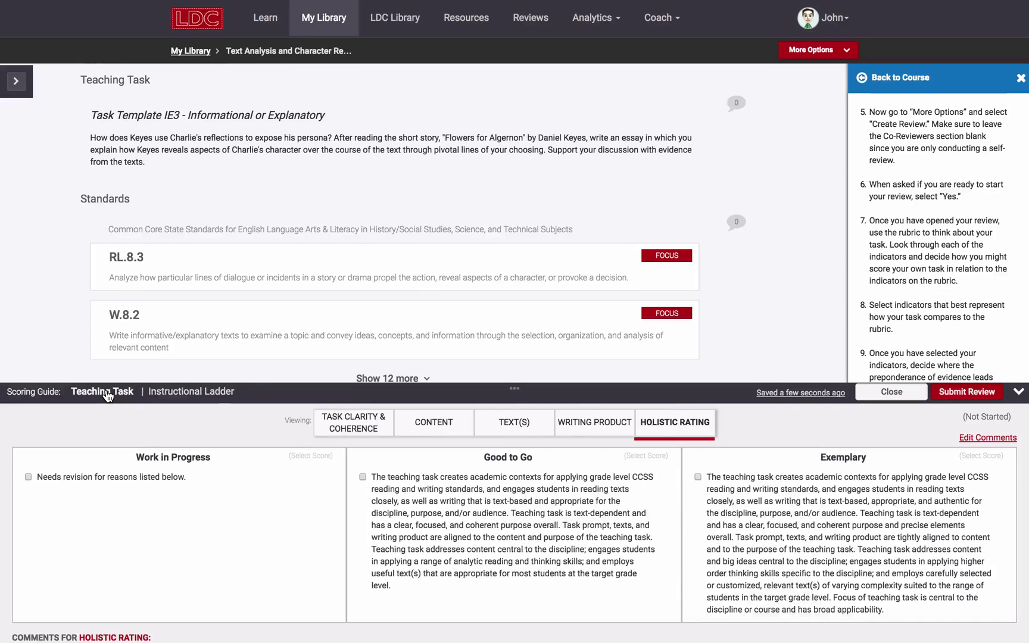
pyautogui.click(342, 434)
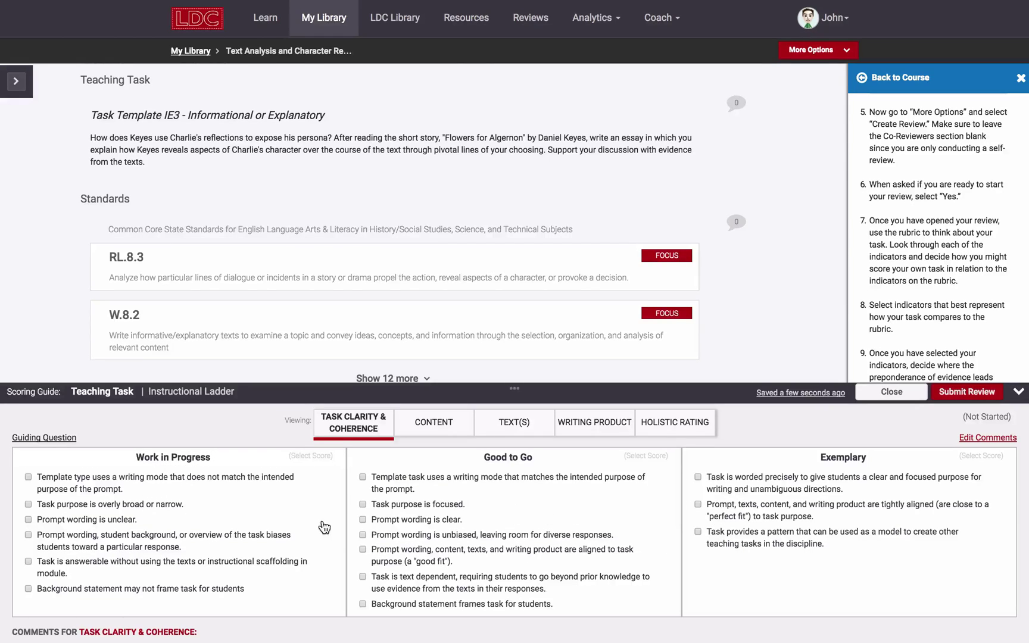
pyautogui.scroll(-1, 32, 305)
pyautogui.scroll(-5, 32, 305)
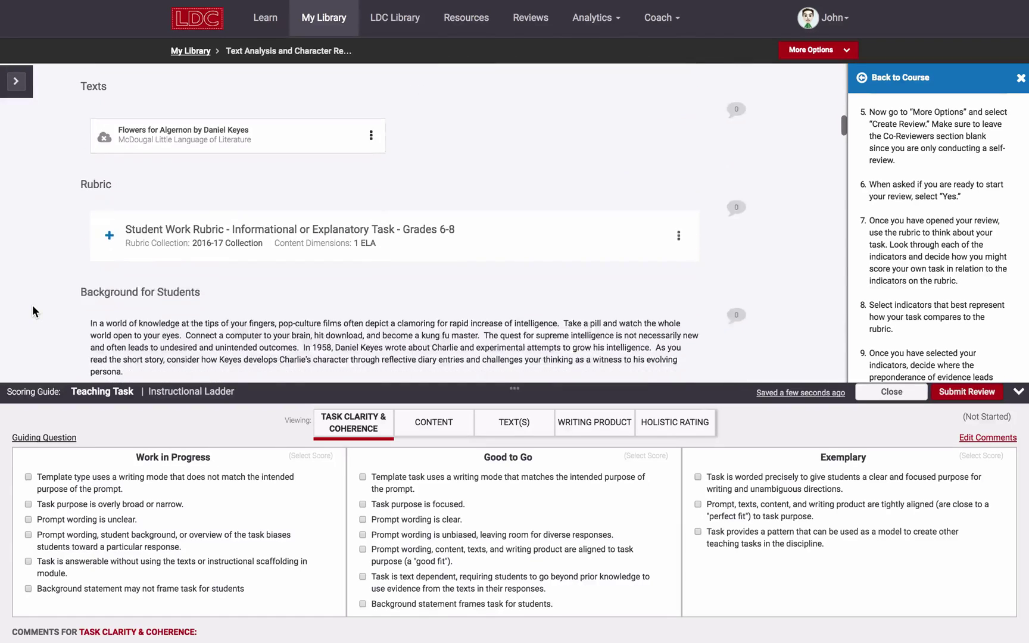
pyautogui.scroll(2, 32, 305)
pyautogui.scroll(4, 32, 305)
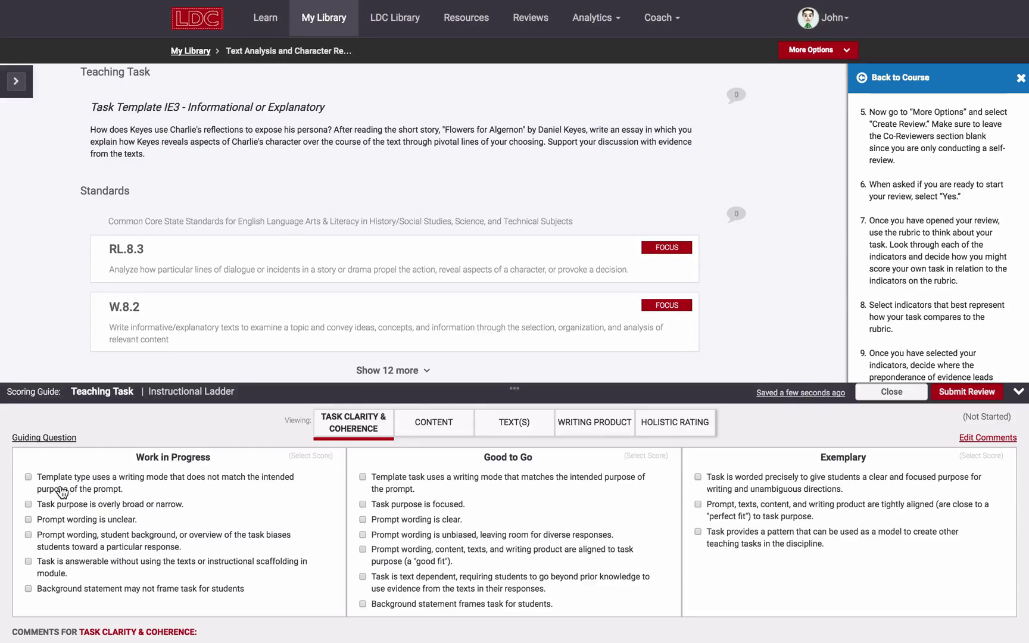
pyautogui.click(28, 477)
pyautogui.click(28, 504)
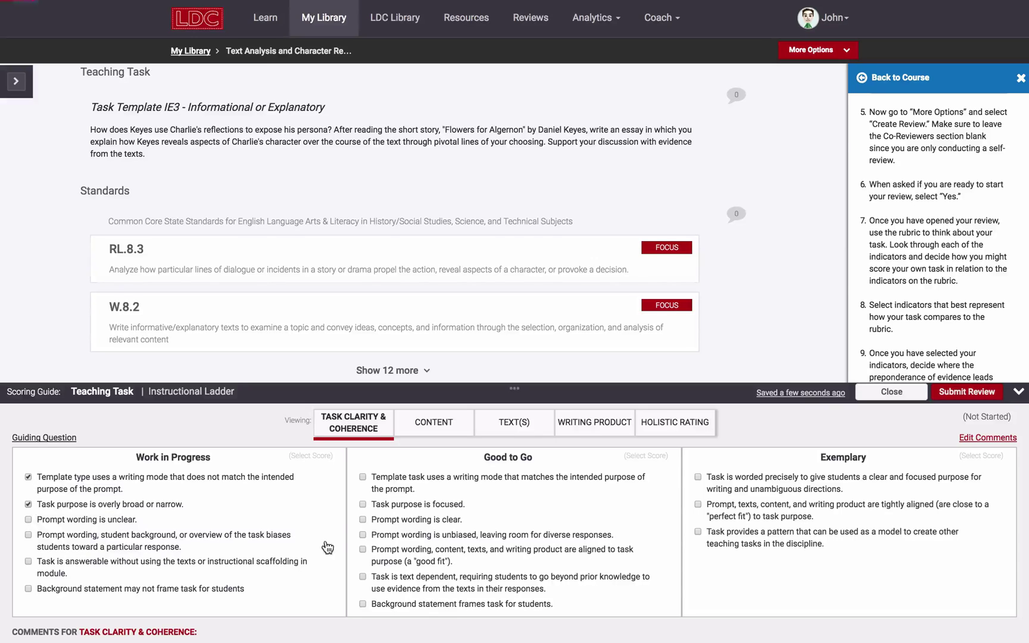
# - Mark the Good to Go indicators for unbiased, clear and aligned prompt wording and background framing, plus Work in Progress for a task answerable without the texts
pyautogui.click(362, 535)
pyautogui.click(363, 519)
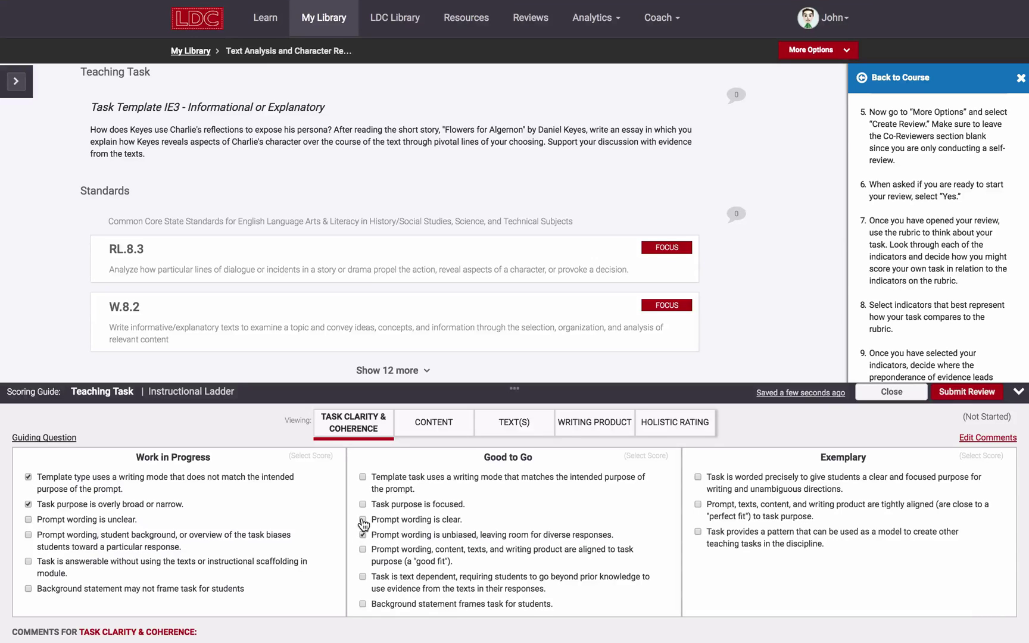
pyautogui.click(362, 549)
pyautogui.click(363, 604)
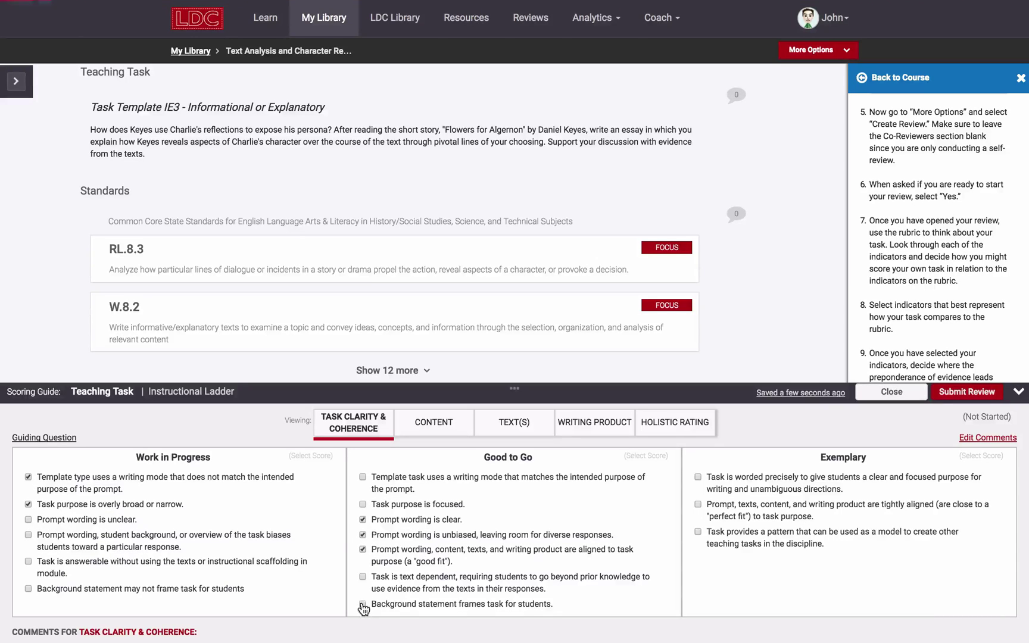
pyautogui.click(28, 562)
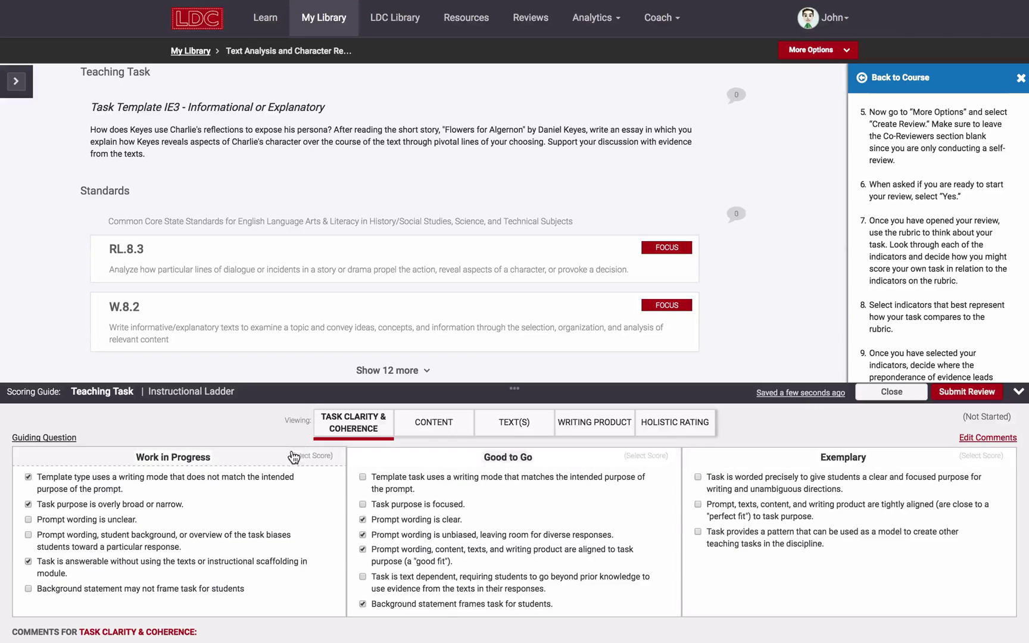
# - Score Task Clarity & Coherence as Work in Progress and enter "Comments...." as its comment
pyautogui.click(225, 462)
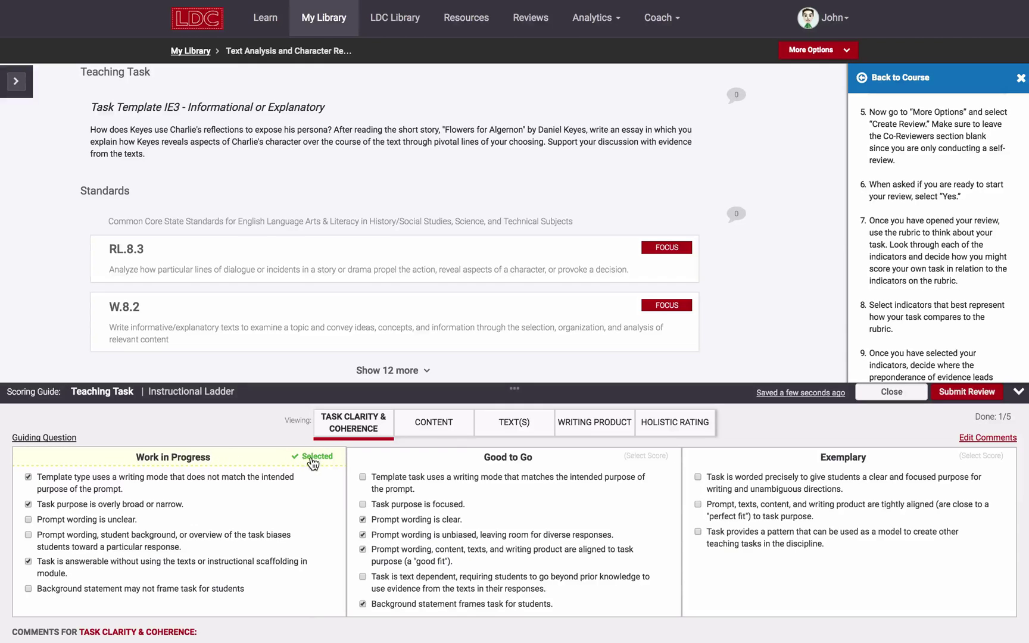
pyautogui.click(229, 461)
pyautogui.click(246, 460)
pyautogui.moveTo(474, 390); pyautogui.dragTo(467, 319)
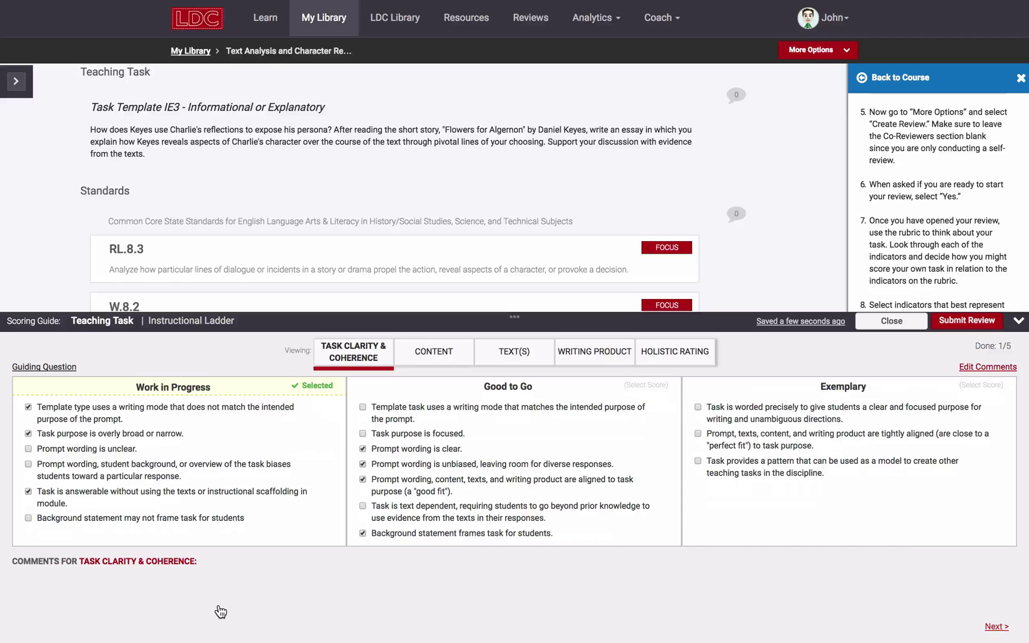
pyautogui.click(211, 596)
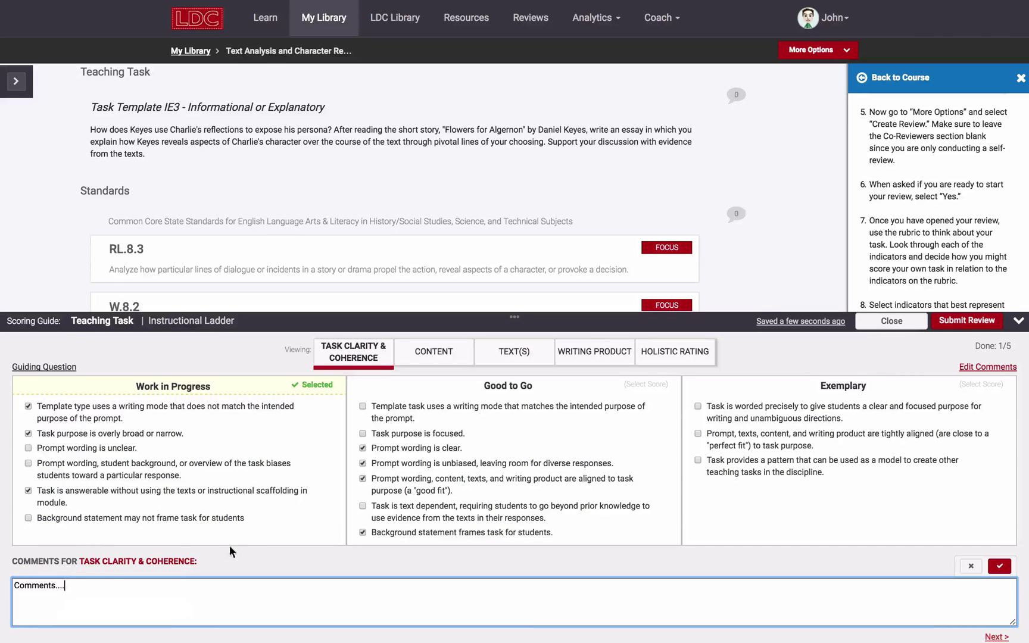
# - Mark indicators and select scores for the Teaching Task's remaining dimensions: Content, Text(s), Writing Product and Holistic Rating
pyautogui.click(428, 365)
pyautogui.click(393, 430)
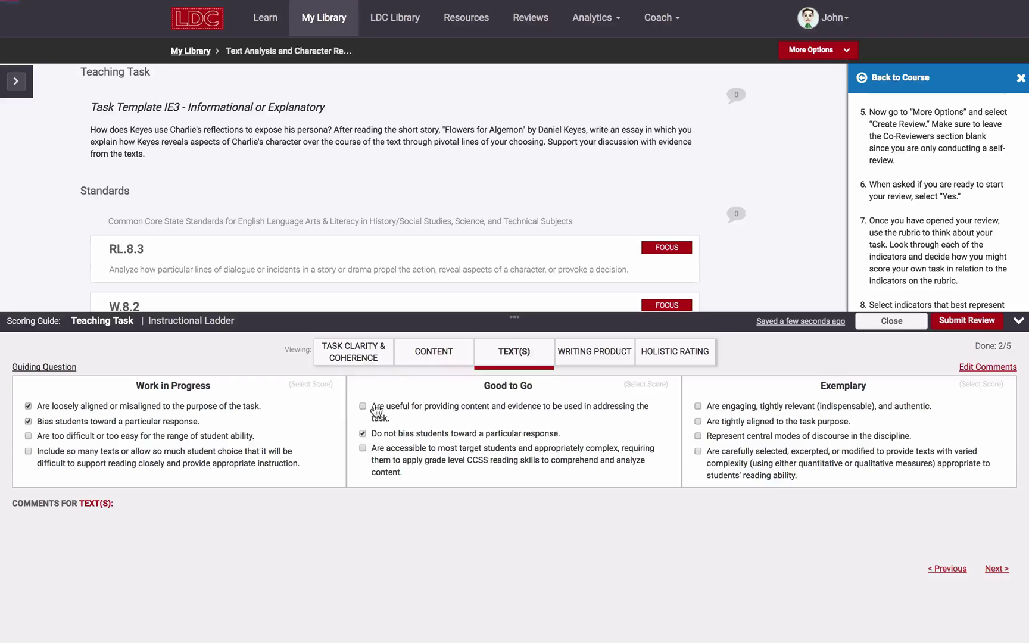
pyautogui.click(391, 397)
pyautogui.click(68, 425)
pyautogui.click(145, 411)
pyautogui.click(237, 410)
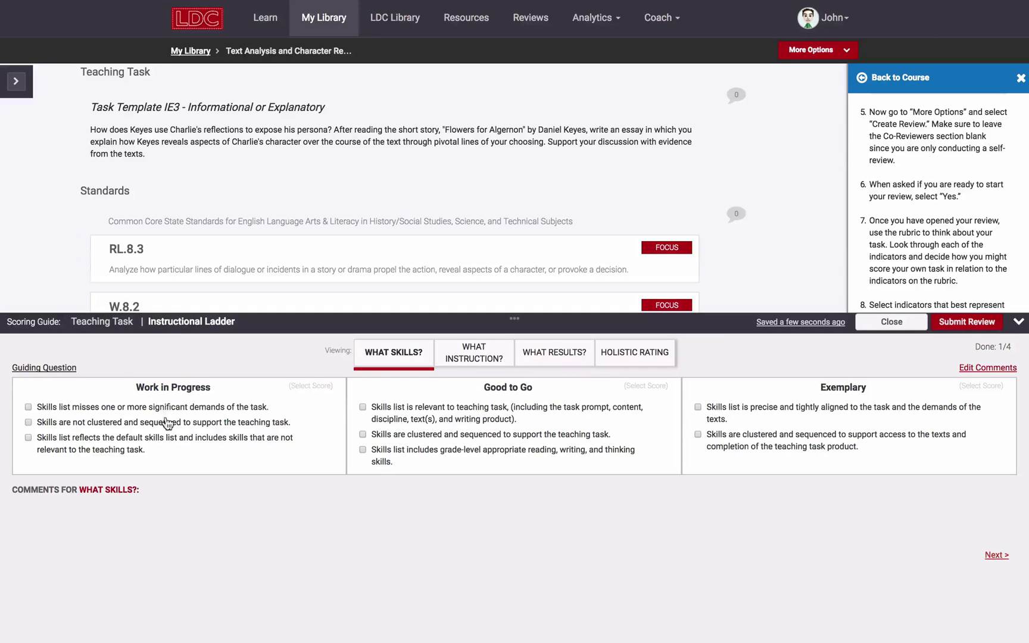
# - Score all four Instructional Ladder dimensions, rating Holistic Rating as Work in Progress with "Needs revision for reasons listed below" marked
pyautogui.click(168, 425)
pyautogui.click(127, 442)
pyautogui.click(143, 408)
pyautogui.click(601, 357)
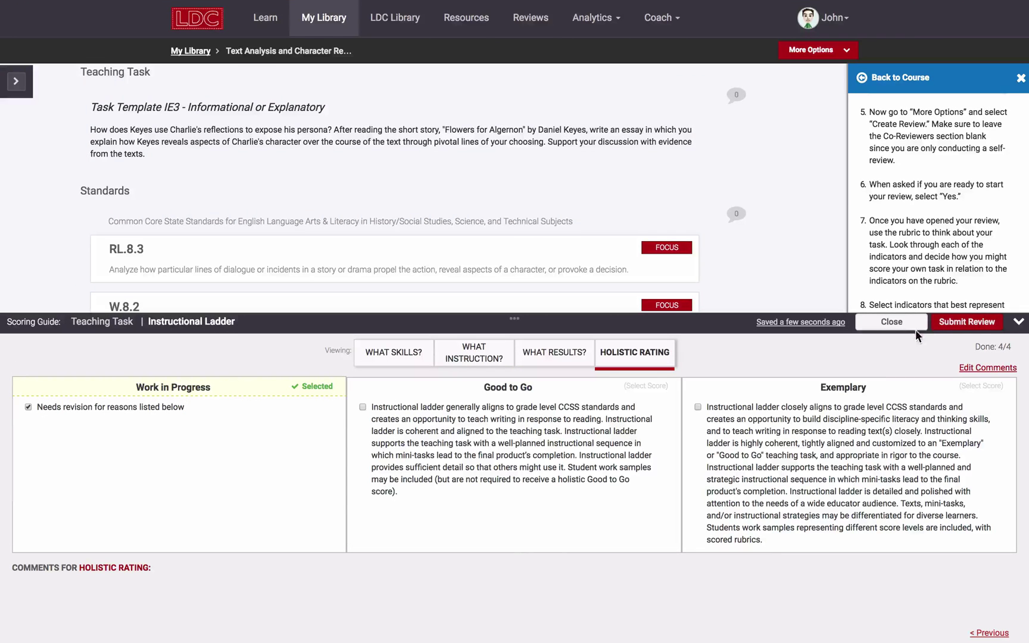
# - Submit the completed review of both scoring guides and leave the course instructions
pyautogui.click(952, 324)
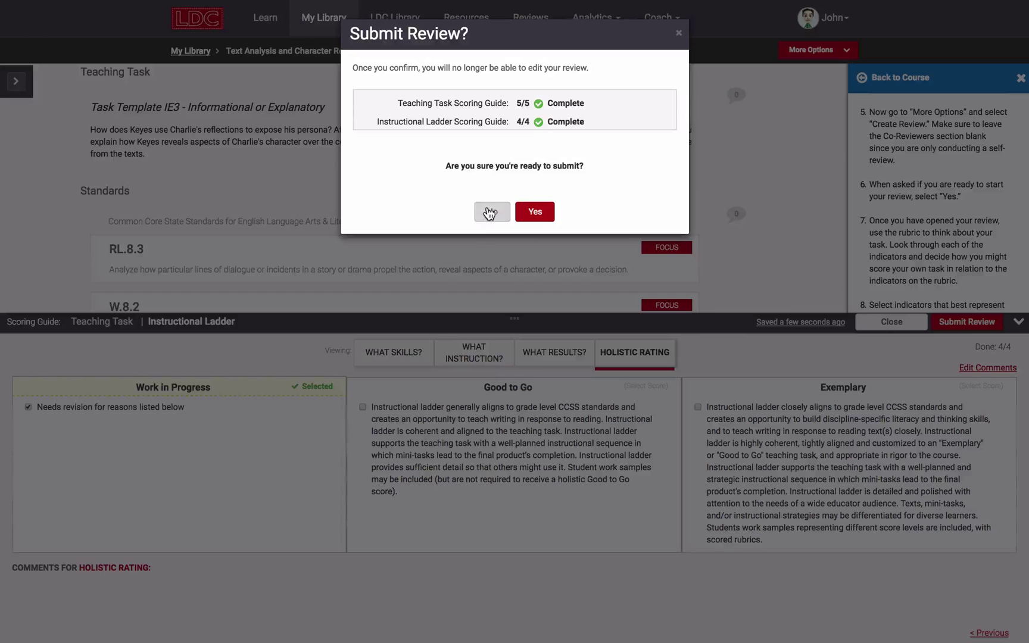
pyautogui.click(535, 212)
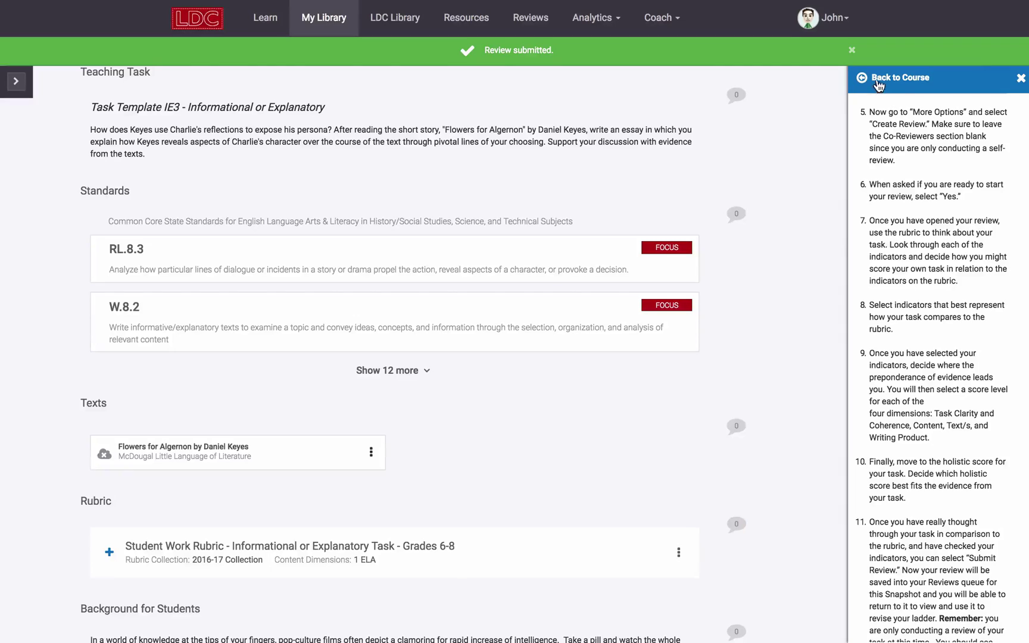
pyautogui.click(880, 78)
# - Find the submitted review in the Reviews list at the module's end, show its options, and open the overall Reviews queue
pyautogui.scroll(-8, 804, 381)
pyautogui.scroll(-10, 805, 384)
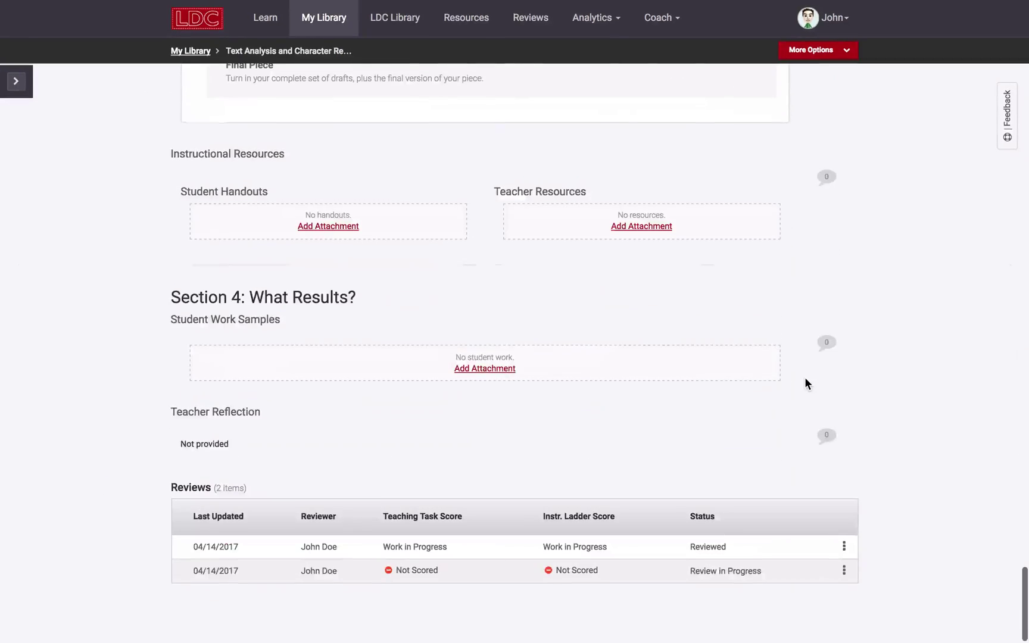
pyautogui.click(844, 546)
pyautogui.click(531, 17)
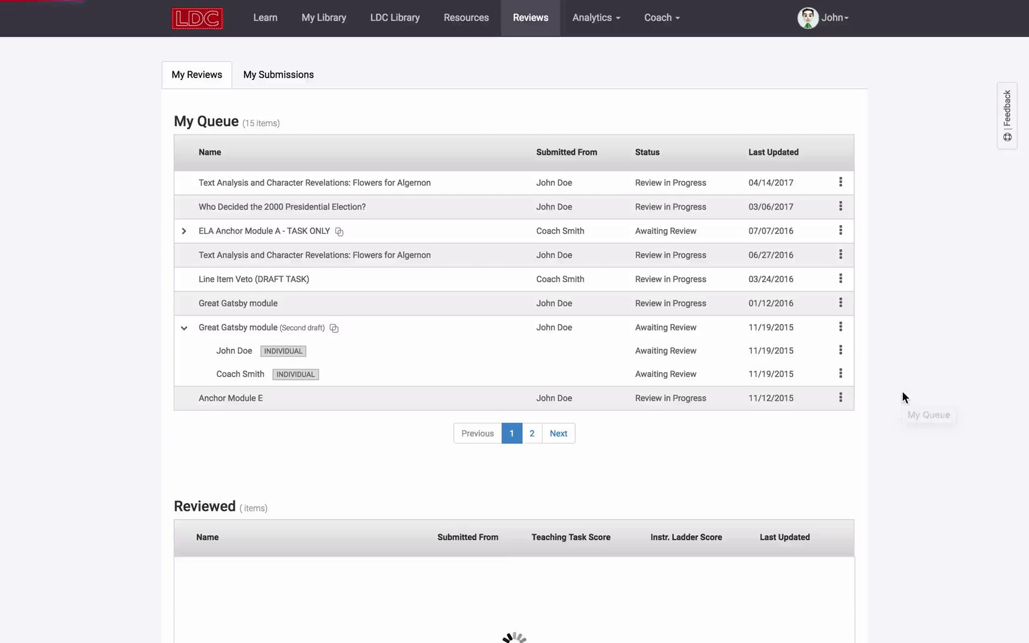